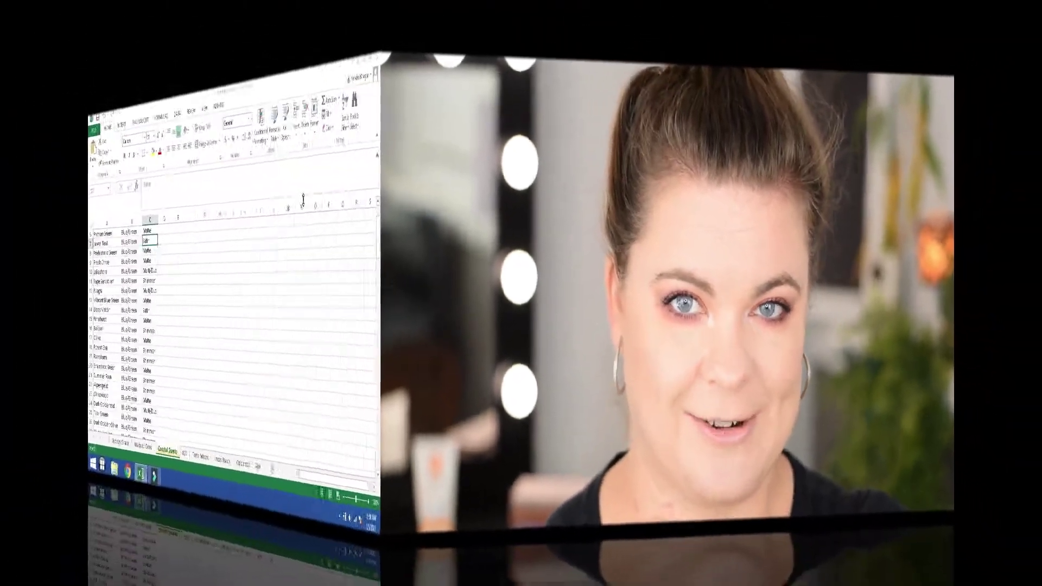
# Step: Select the Finish header cell, then go to the Terra Moons sheet and select the first shade, Meteorite
pyautogui.scroll(2, 362, 234)
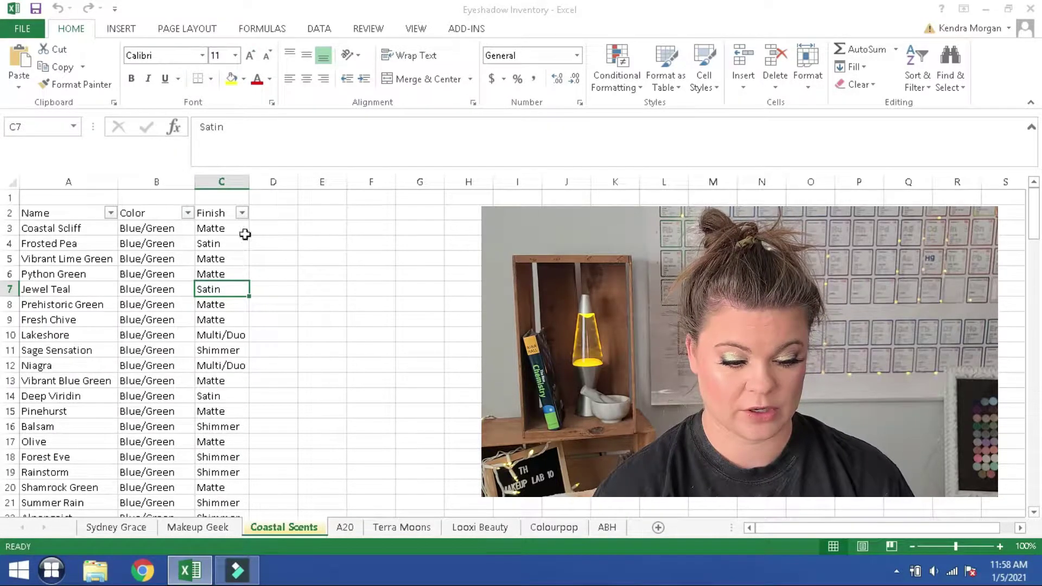
pyautogui.click(69, 211)
pyautogui.click(221, 214)
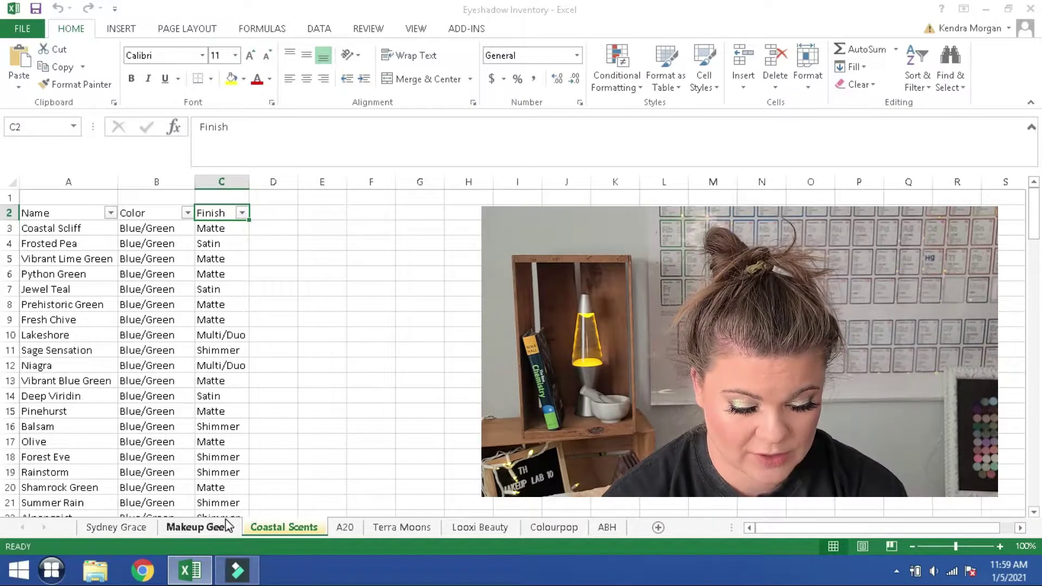
pyautogui.click(422, 527)
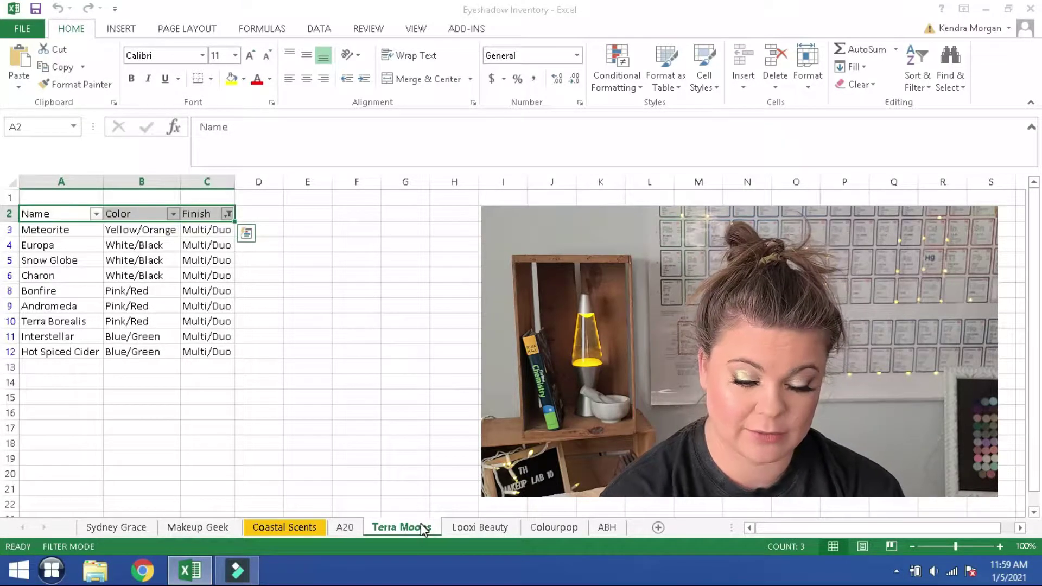
pyautogui.click(46, 232)
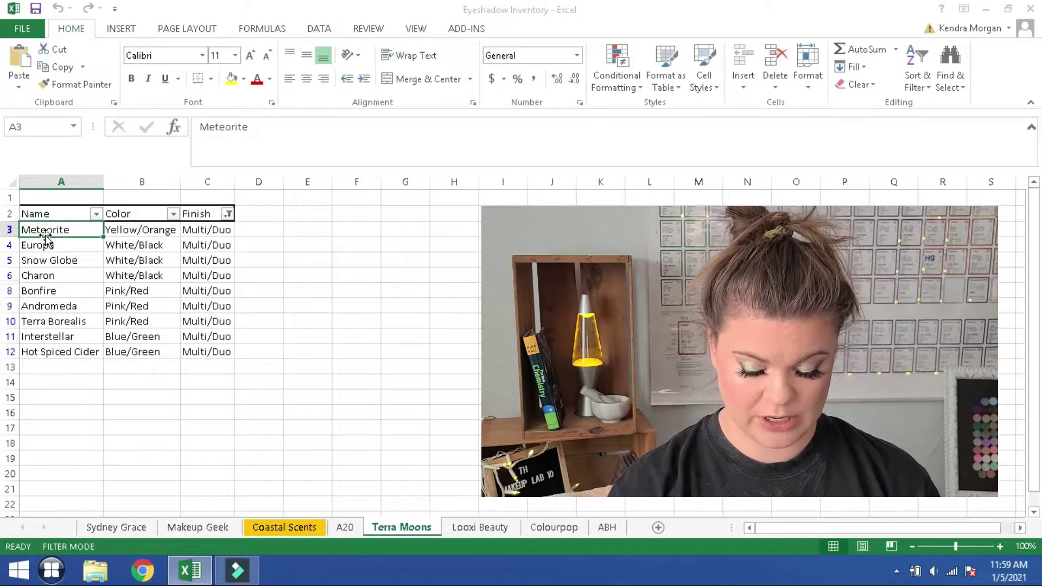
# Step: Drop down the Color header's AutoFilter list to see the colours available for filtering
pyautogui.click(172, 214)
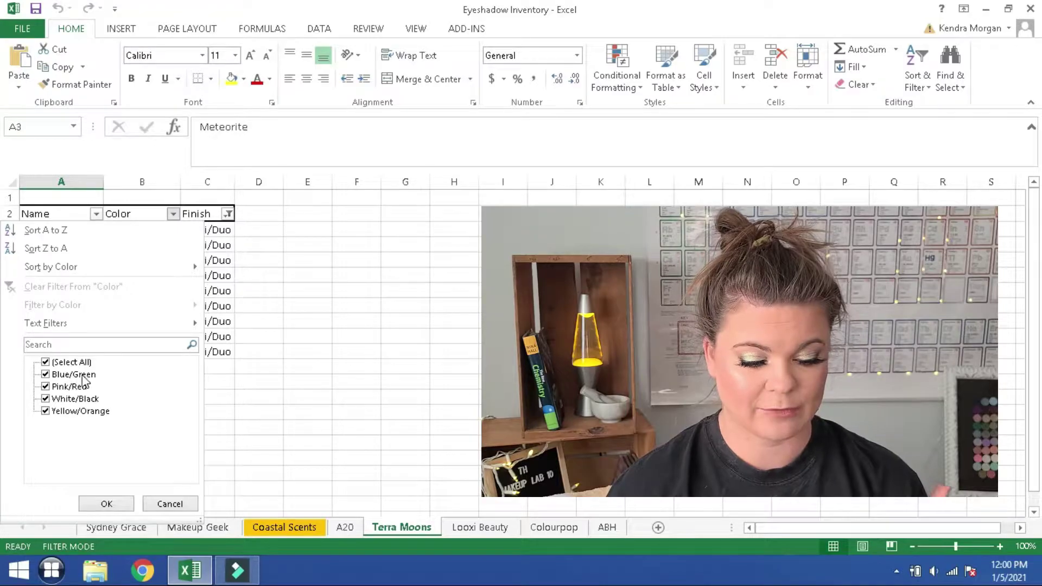